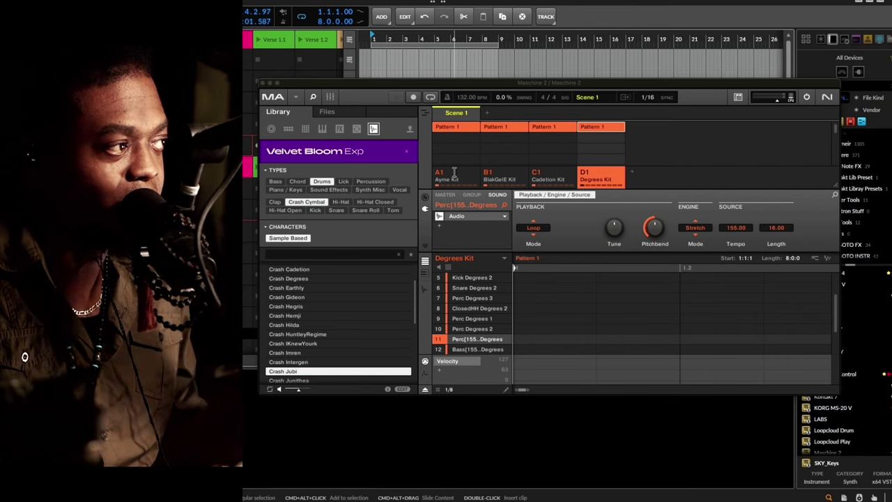
- Select the Ayme Kit group in Maschine and close the plug-in window to return to the arrangement
click(454, 171)
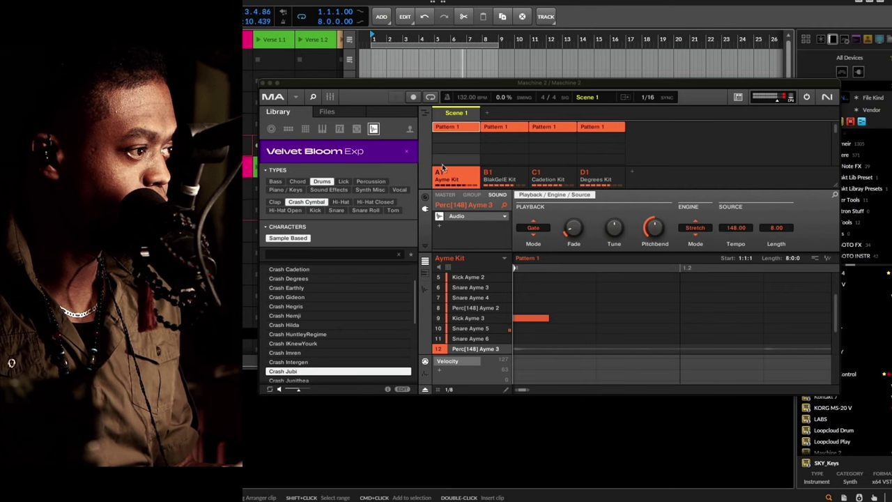
click(262, 83)
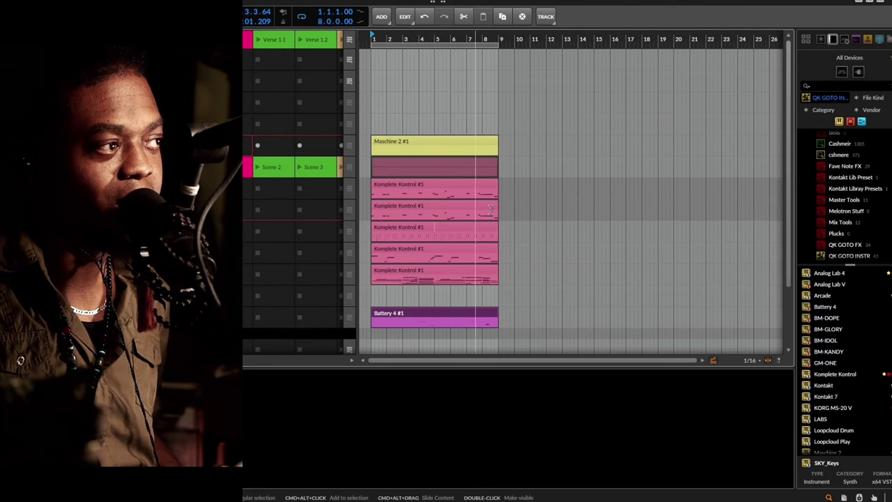
scroll(503, 234, down, 3)
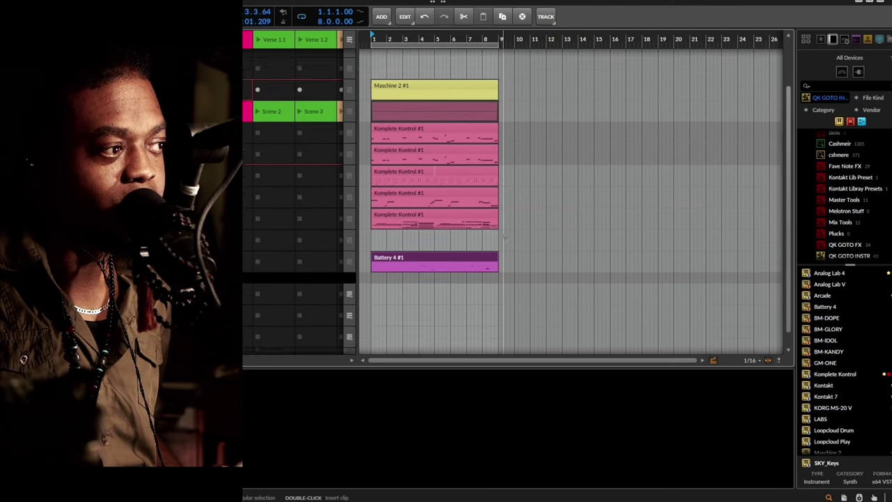
scroll(504, 235, up, 3)
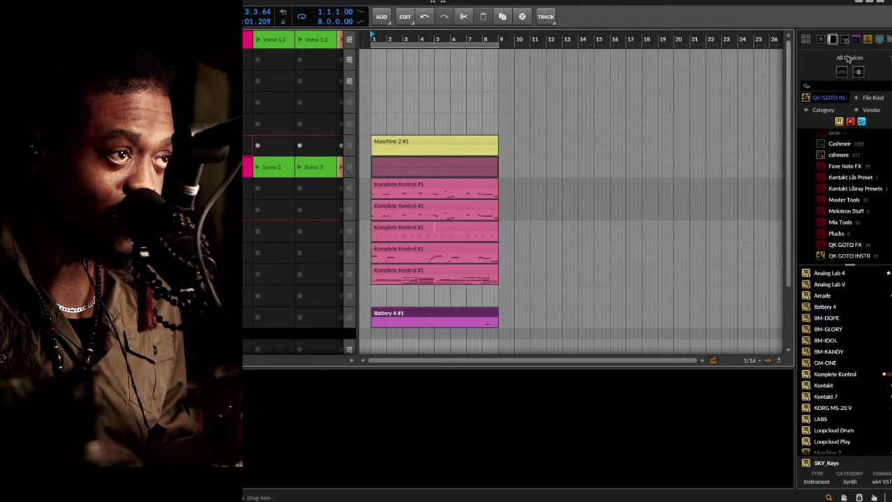
- Open the Percussion loops folder inside the Velvet Bloom Library's Samples in the file browser
click(887, 40)
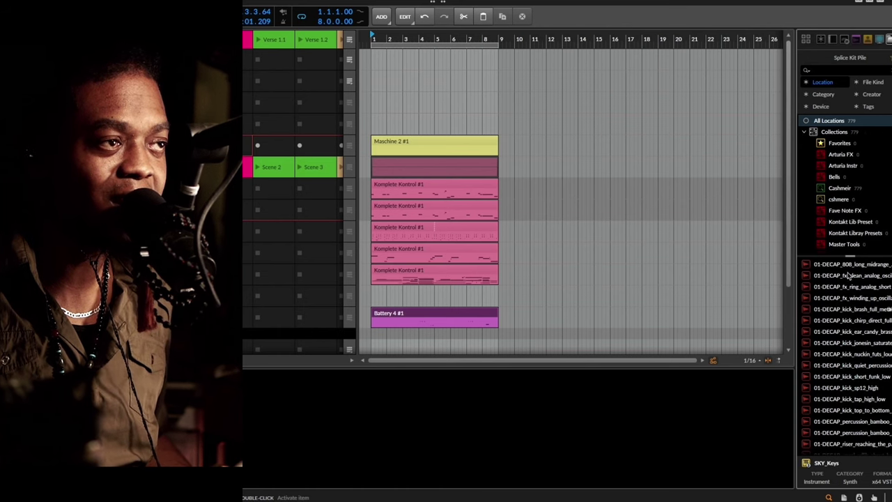
click(881, 40)
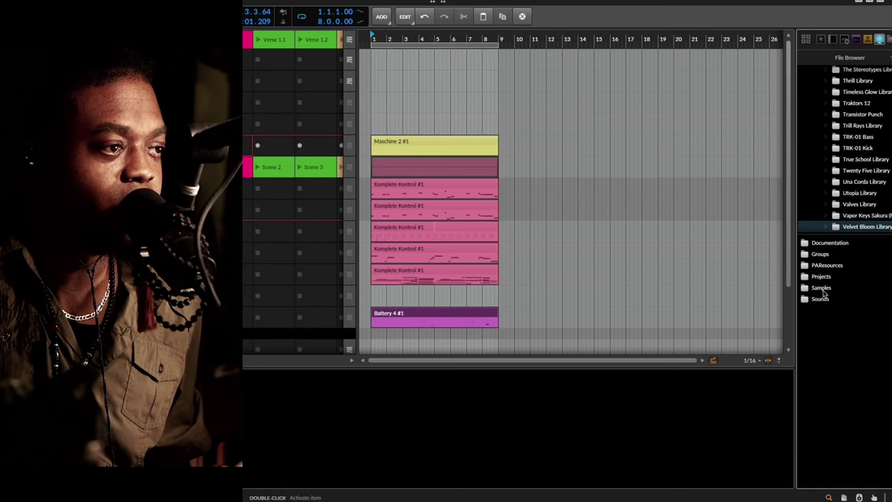
double_click(823, 290)
double_click(821, 266)
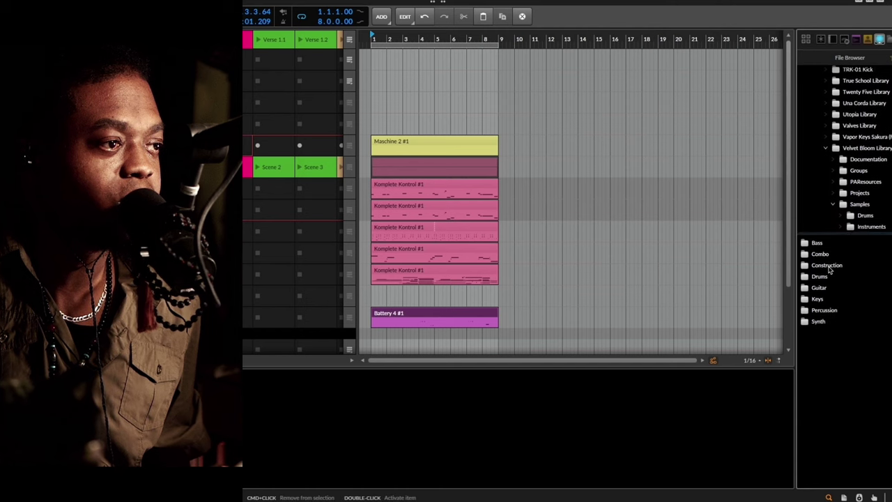
double_click(826, 310)
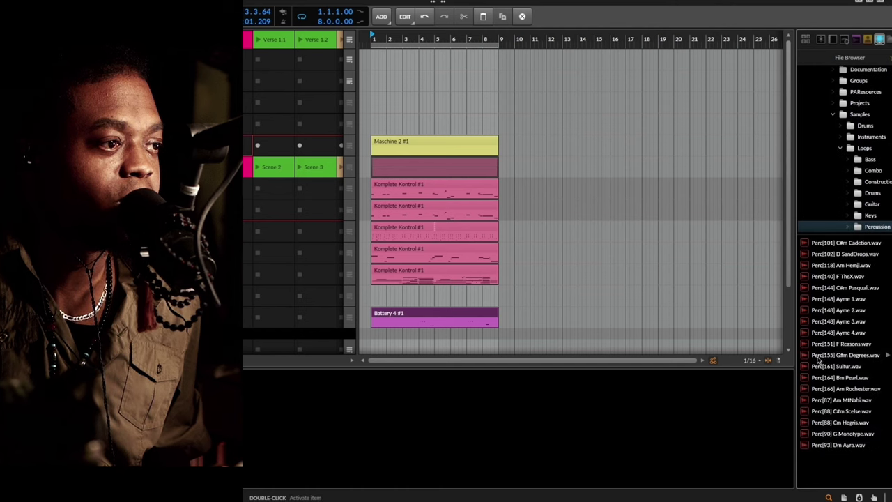
- Audition the percussion loops in sequence from Perc[102] D SandDrops through Perc[148] Ayme 4
click(834, 256)
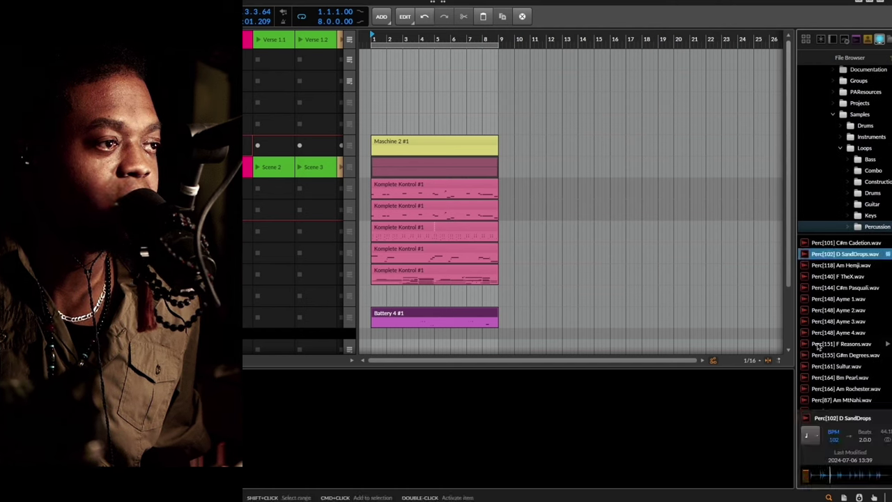
key(Down)
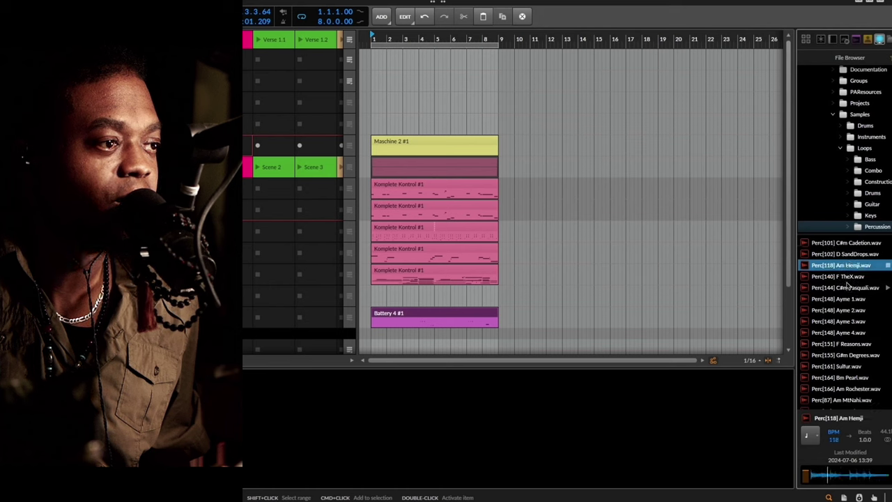
key(Down)
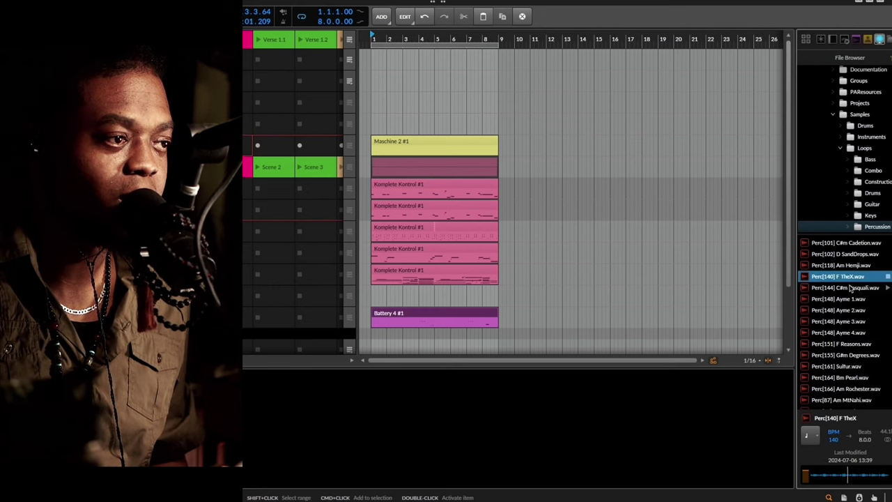
key(Down)
key(Down)
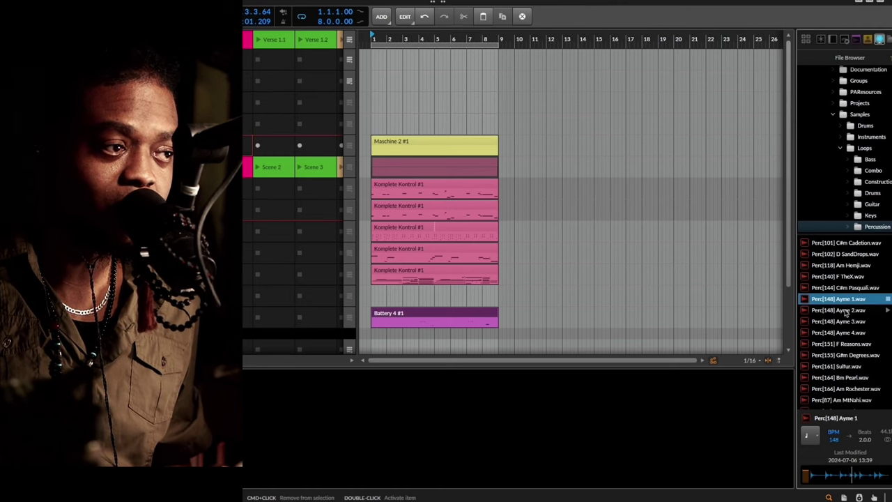
click(849, 311)
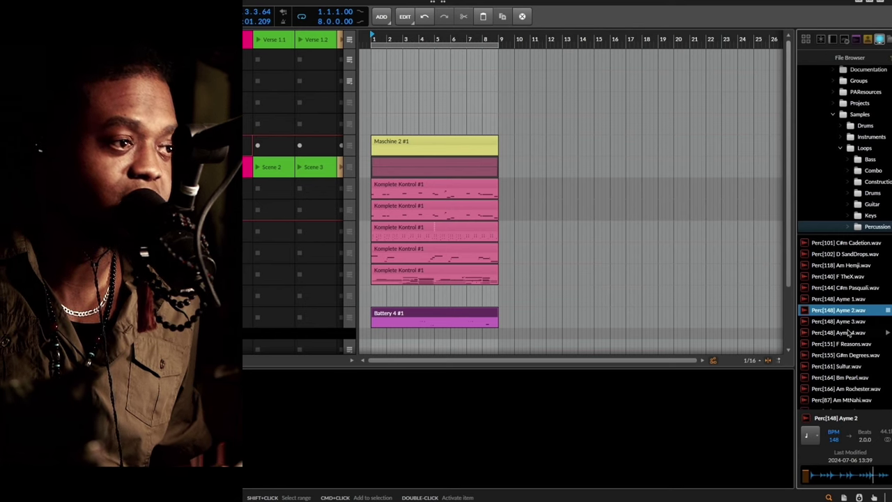
click(850, 322)
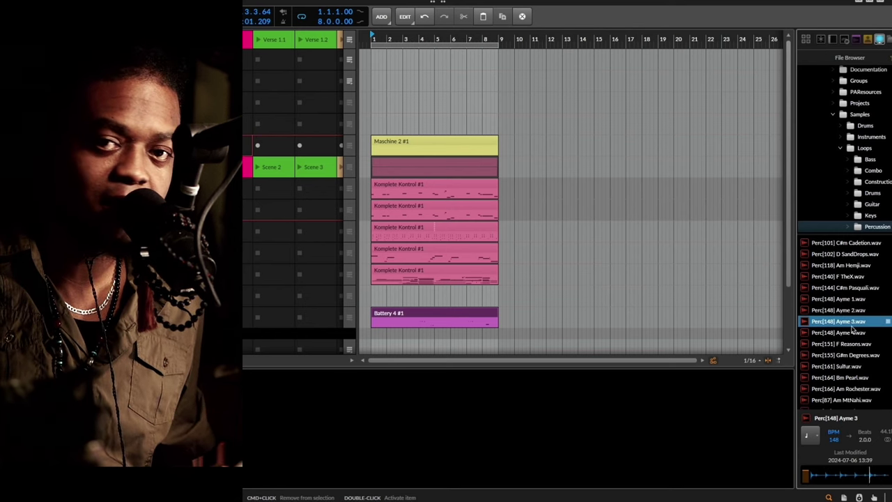
click(855, 333)
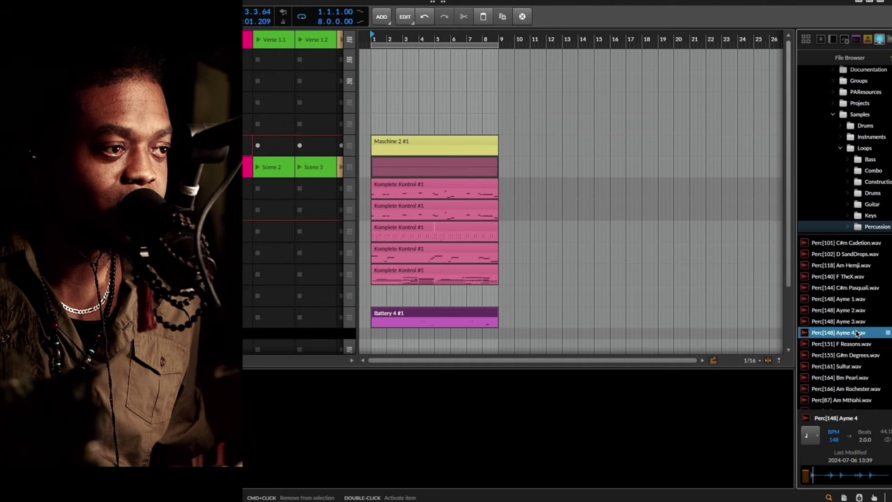
- Audition the remaining percussion loops from Perc[151] F Reasons through Perc[87] Am MtNahi
click(876, 345)
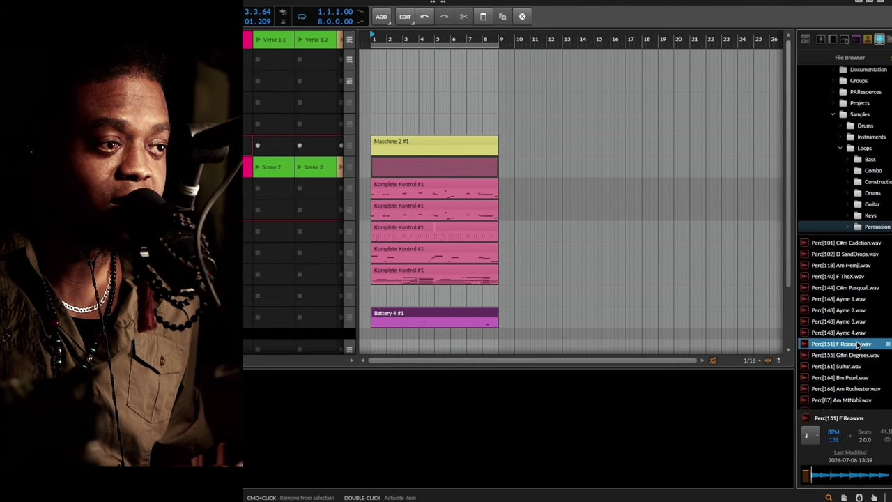
click(860, 356)
click(859, 367)
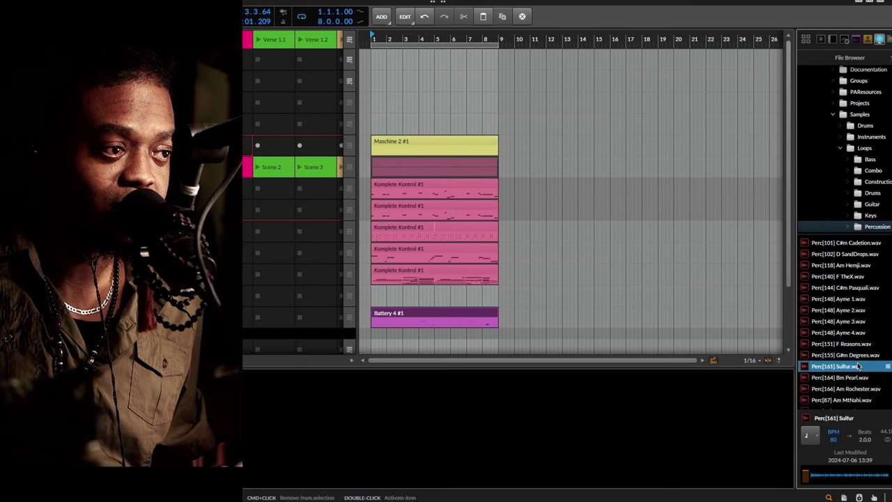
click(858, 378)
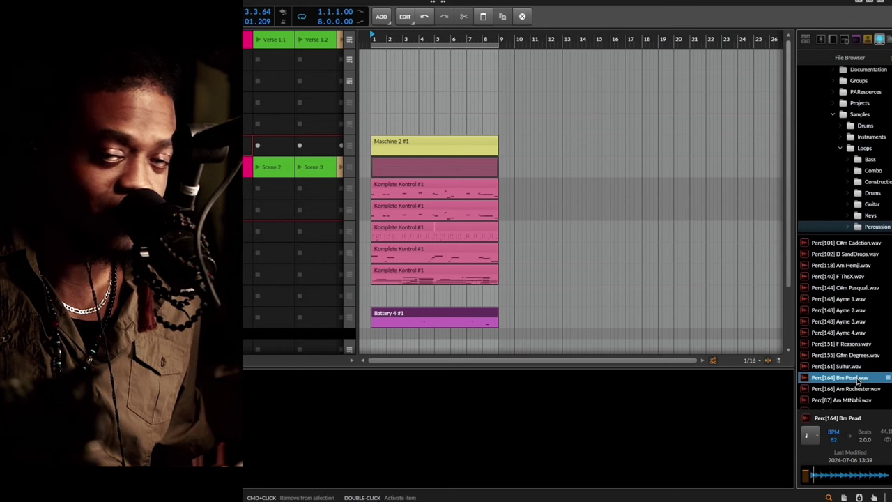
click(863, 389)
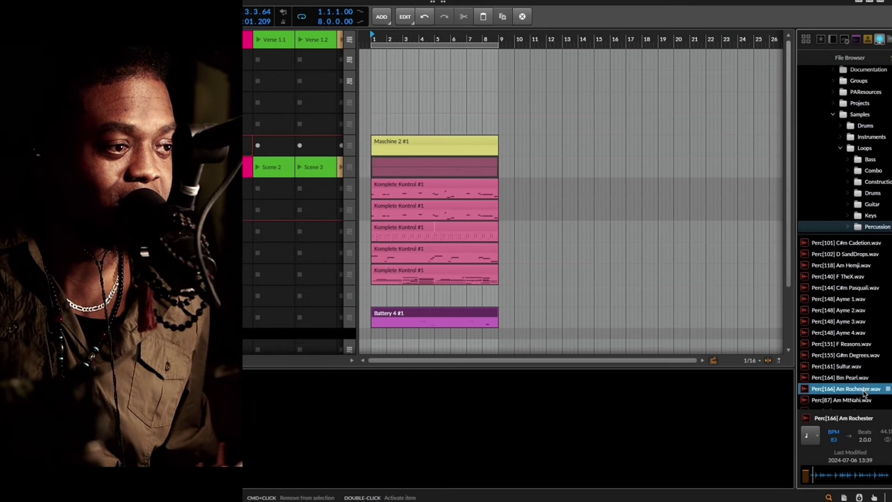
click(864, 401)
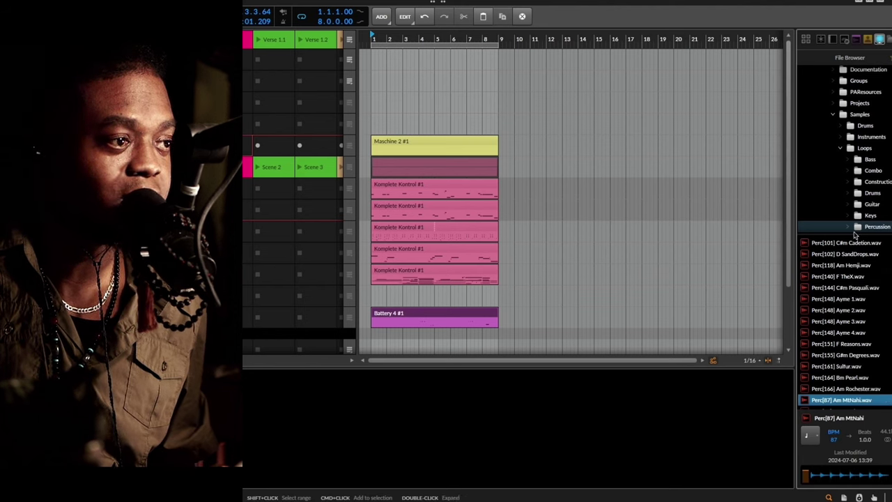
scroll(871, 319, down, 3)
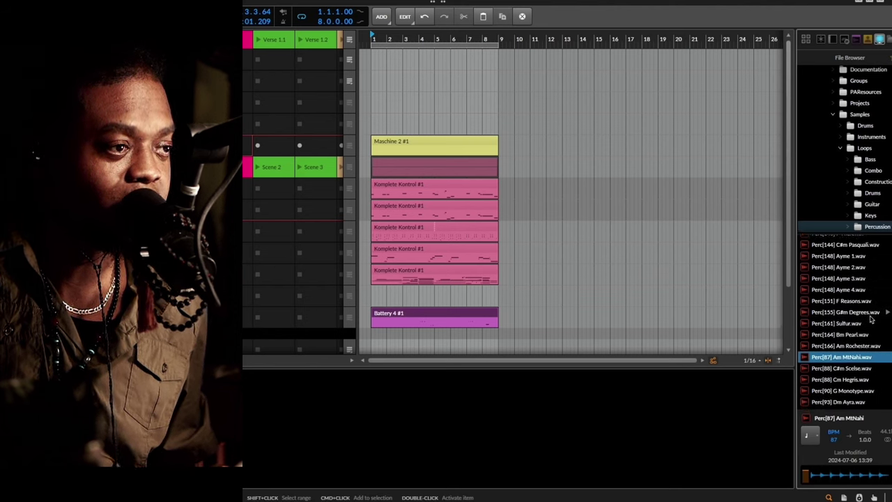
scroll(863, 322, up, 3)
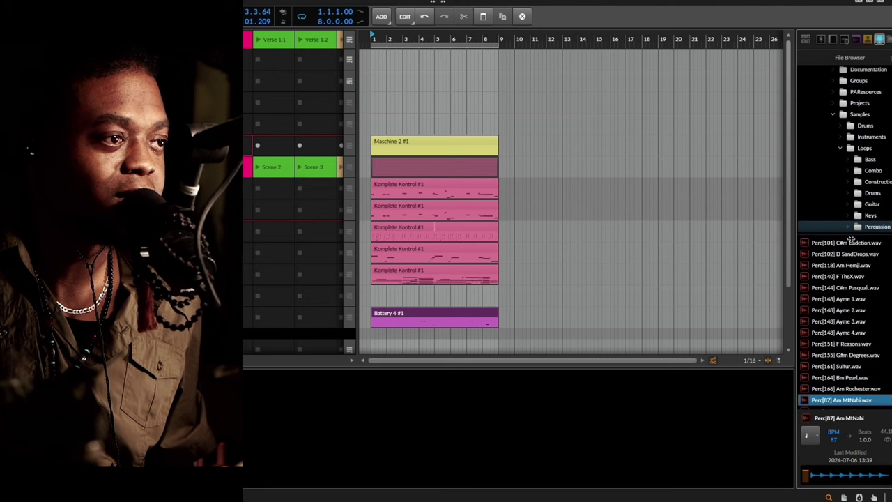
- Look through the contents of the Keys, Synth and Percussion loop folders
scroll(843, 204, down, 2)
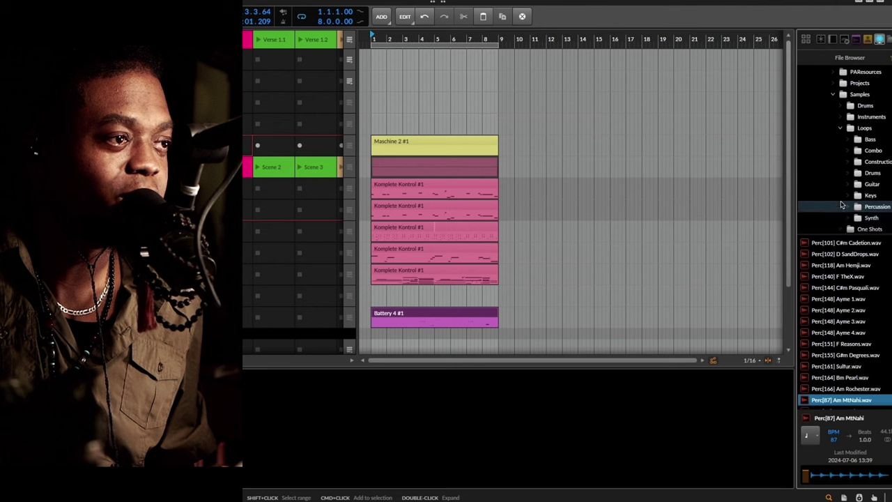
click(842, 204)
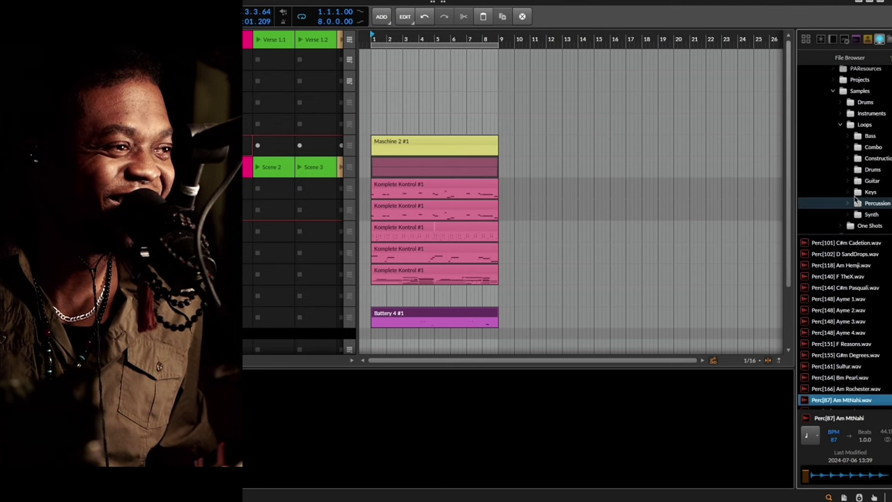
click(857, 193)
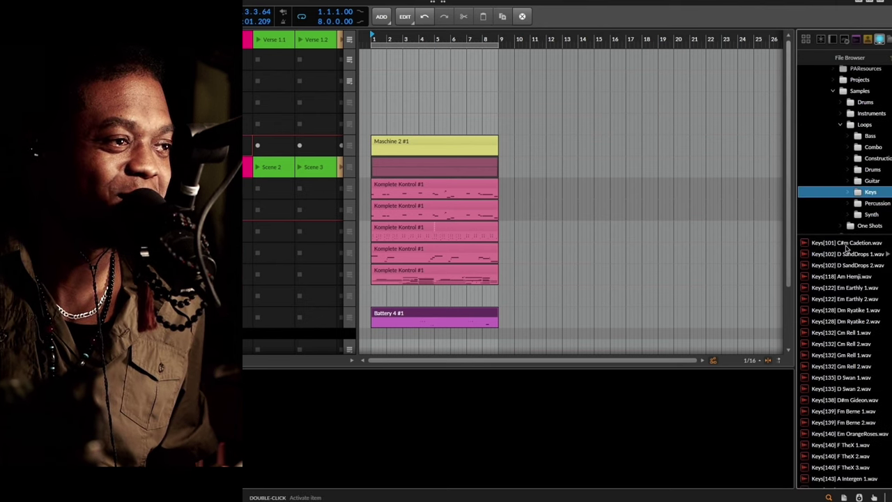
click(872, 214)
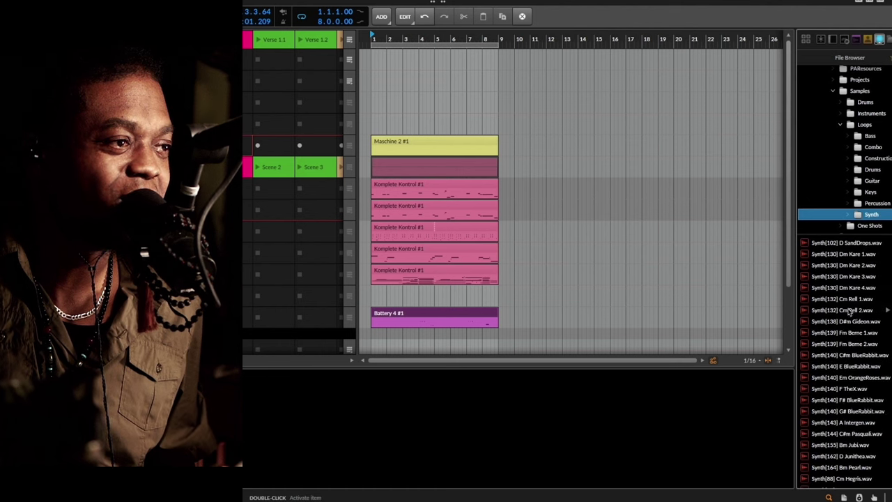
click(859, 203)
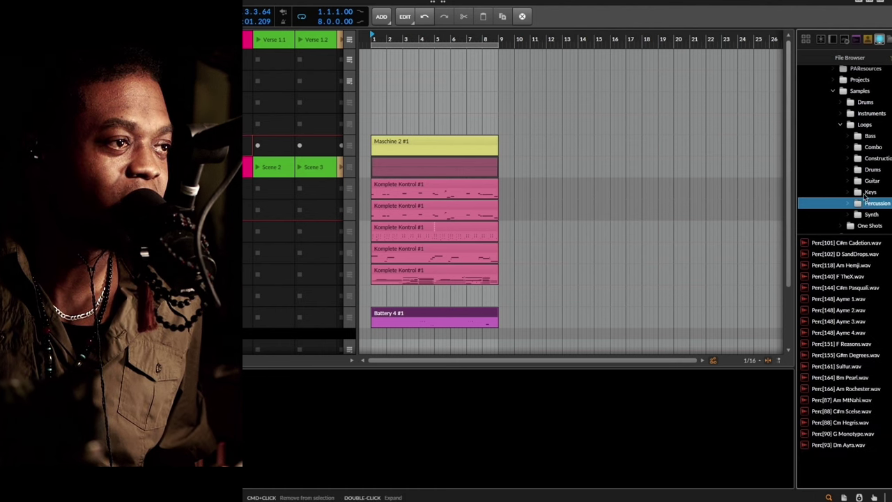
- Open the Guitar loops folder and audition D Swan, D#m Gideon, Em OrangeRoses, F Hilda and F Reasons
click(867, 182)
click(852, 310)
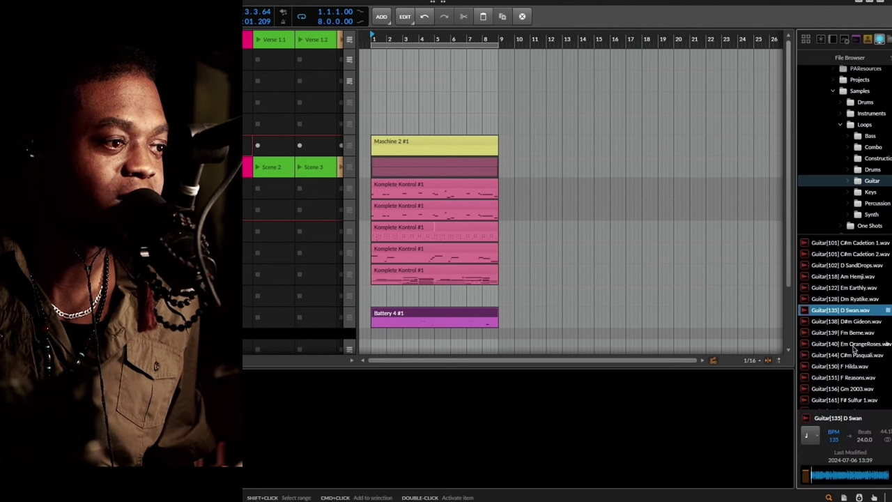
click(854, 323)
click(852, 344)
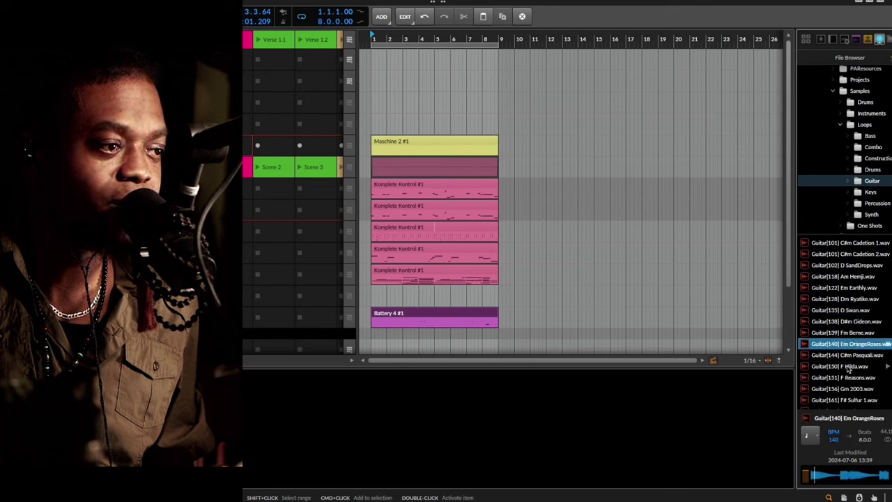
click(850, 368)
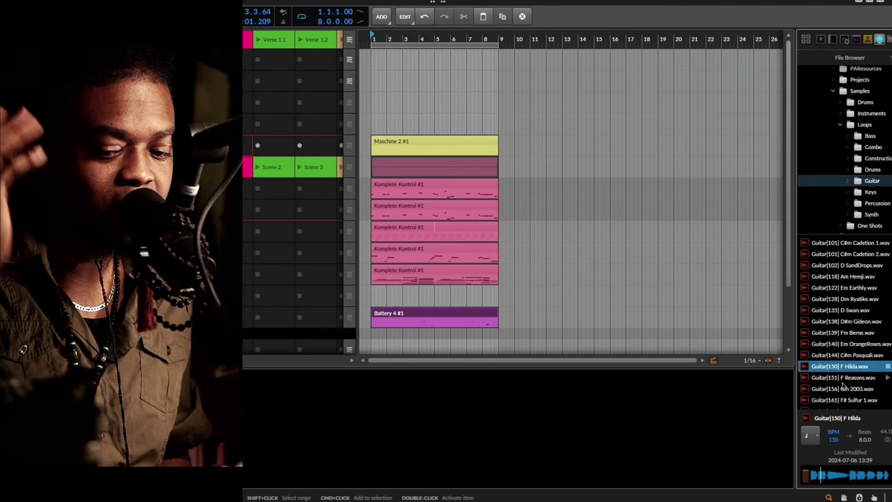
click(853, 379)
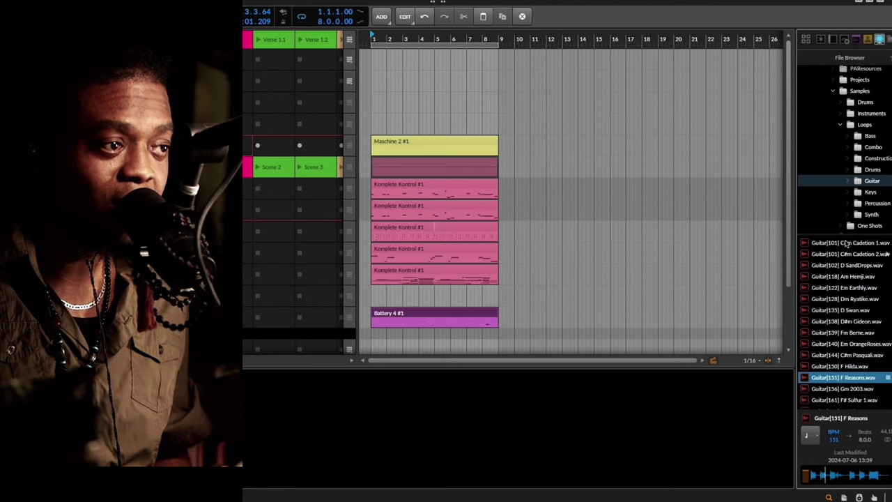
- Audition the guitar loops Bm Pearl, F# Sulfur 1, Em IKnewYourk and E Imren 1
scroll(828, 325, down, 4)
click(830, 340)
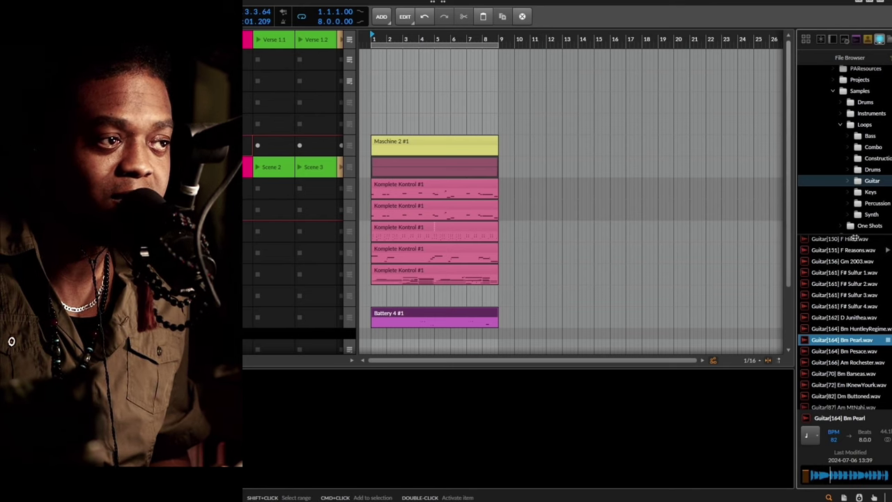
click(851, 276)
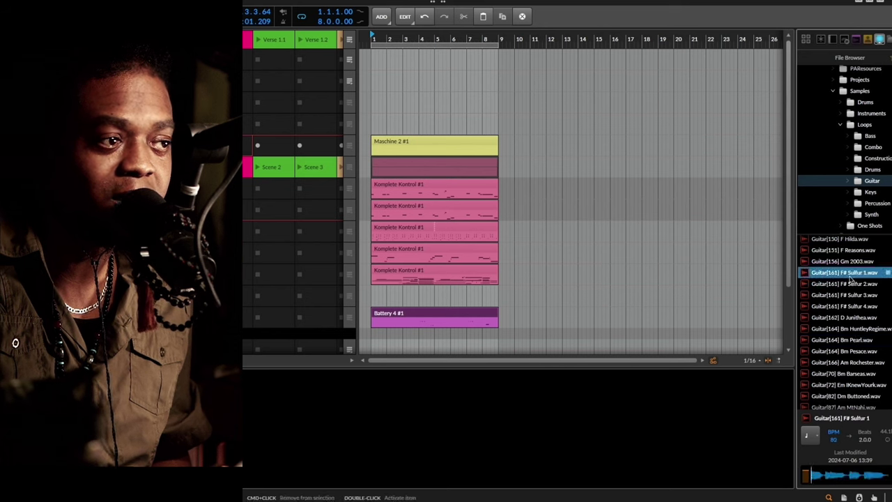
scroll(850, 352, down, 3)
click(847, 301)
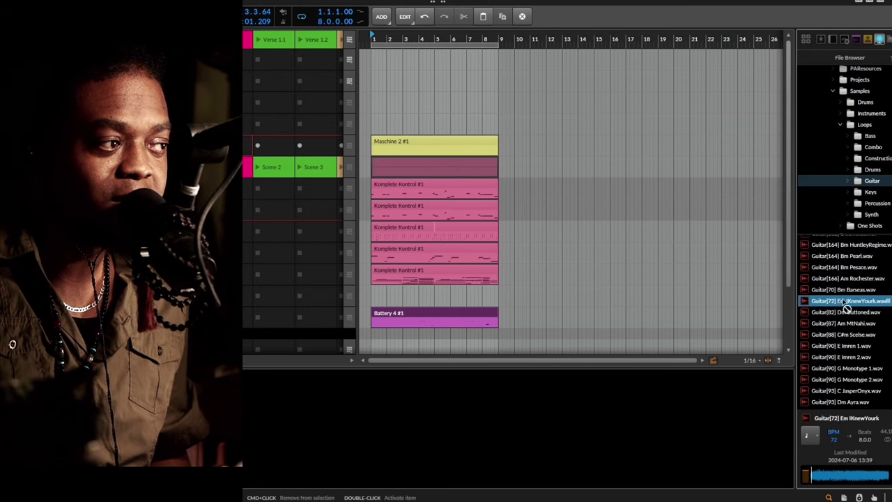
drag(846, 306, 872, 341)
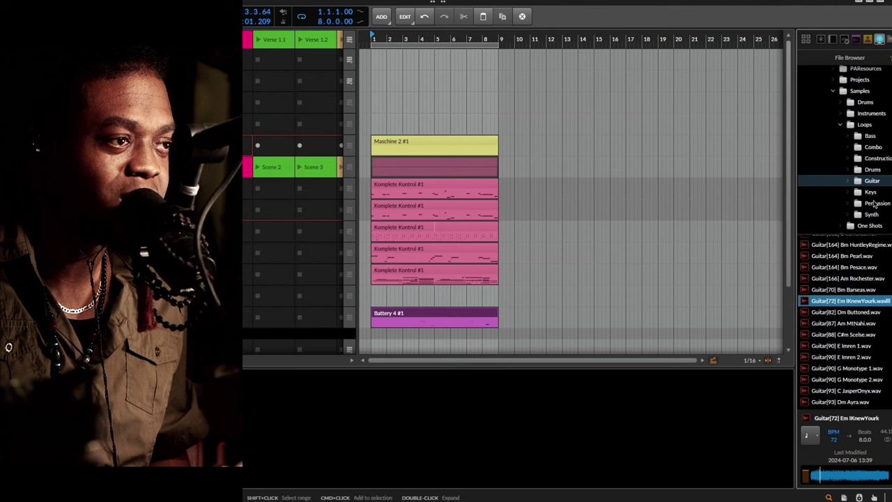
click(845, 346)
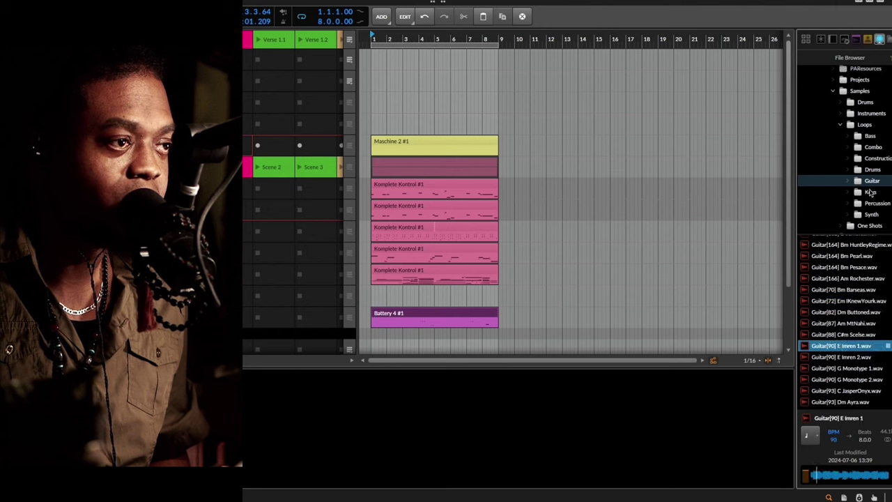
- Open the Keys loops folder and audition Em Earthly 2, Cm Rell 1, Cm Rell 2, Gm Rell 2 and D#m Gideon
click(870, 192)
click(824, 298)
click(830, 334)
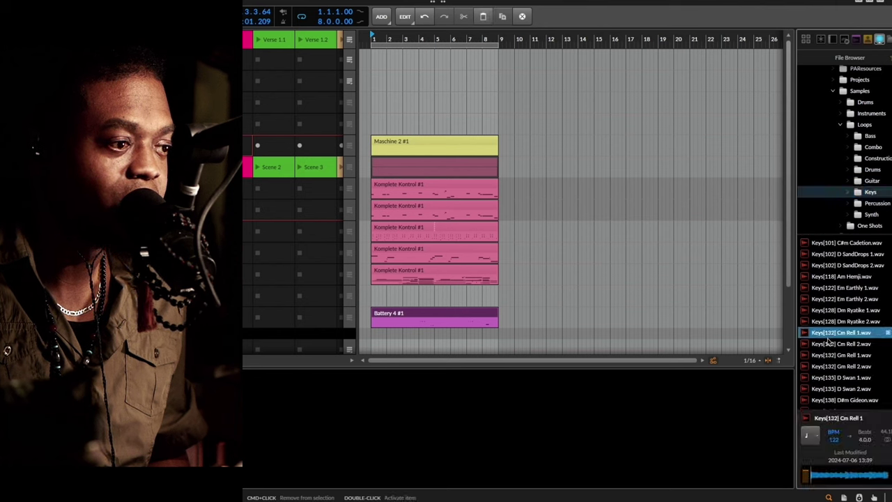
scroll(827, 356, down, 4)
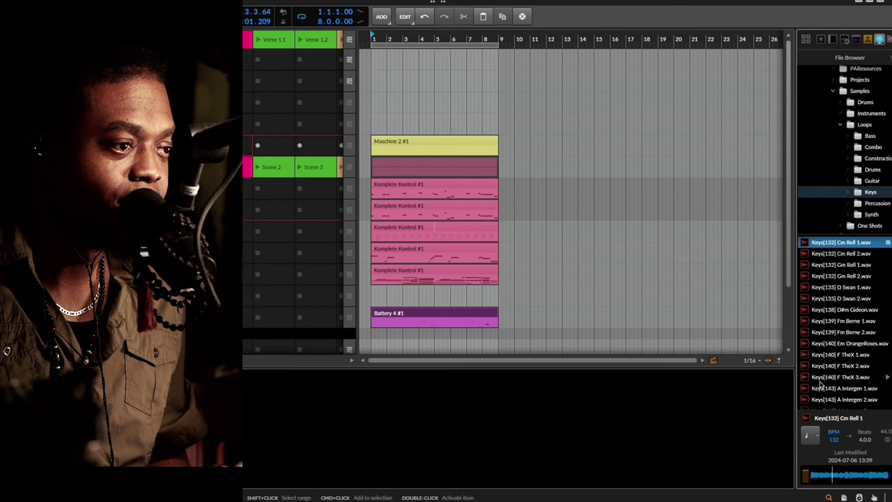
click(855, 253)
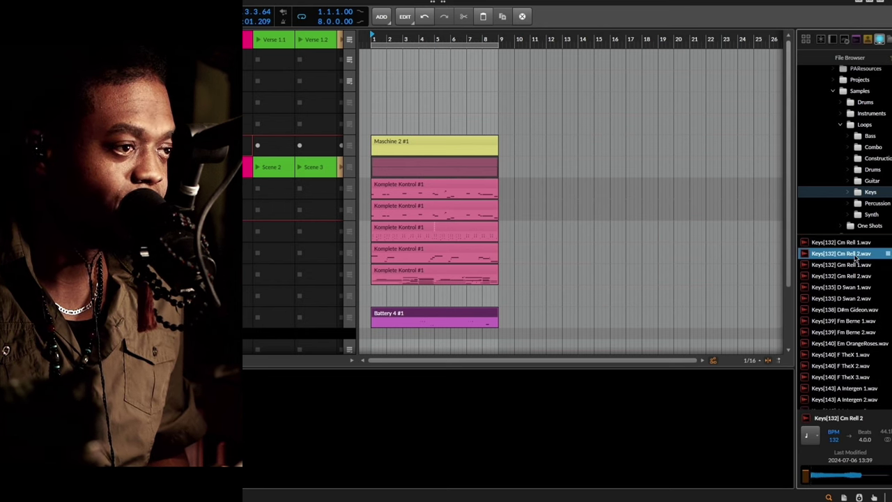
click(847, 276)
click(842, 310)
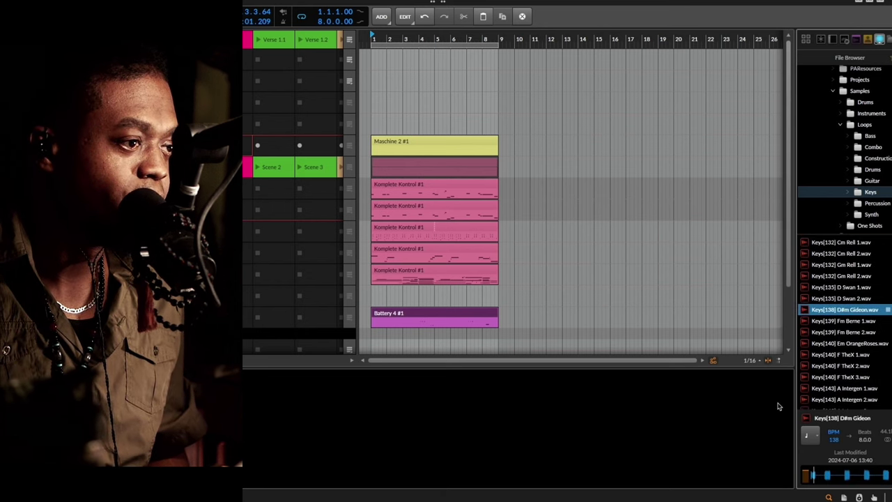